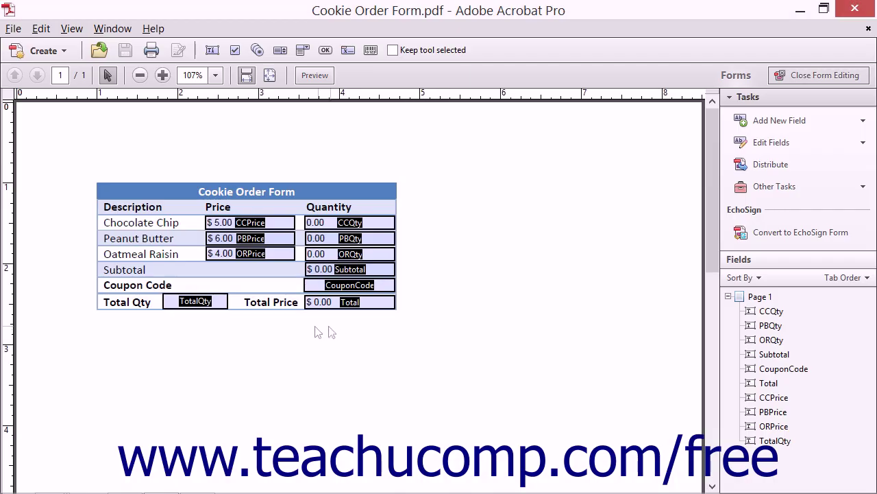
Open the properties of the TotalQty field and review its general, appearance and calculation settings
left_click(226, 301)
double_click(221, 302)
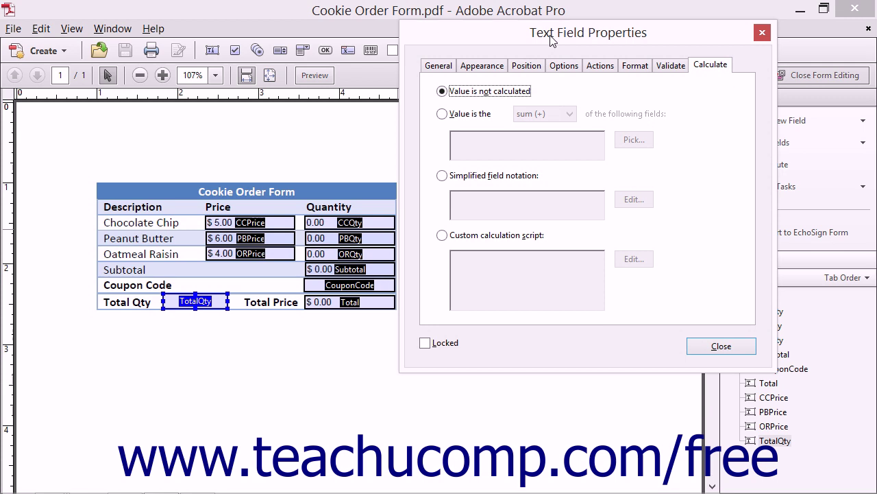
left_click(444, 65)
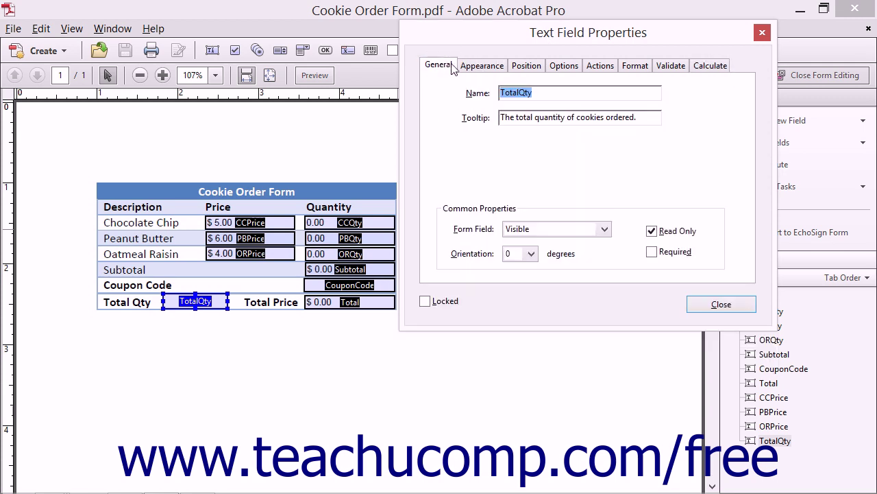
left_click(483, 65)
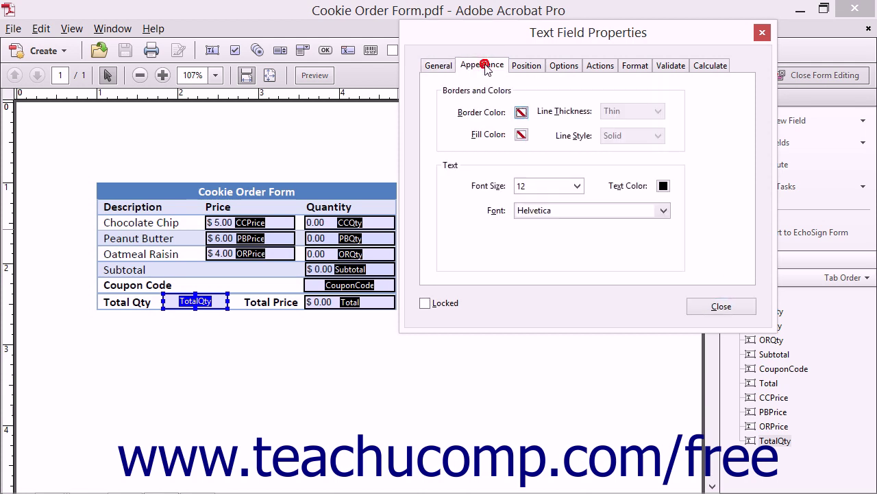
left_click(676, 306)
left_click(711, 66)
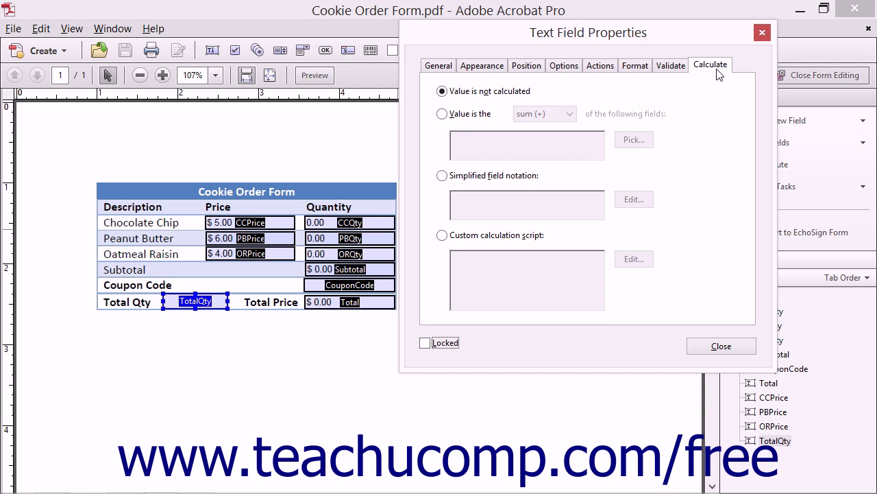
left_click(445, 66)
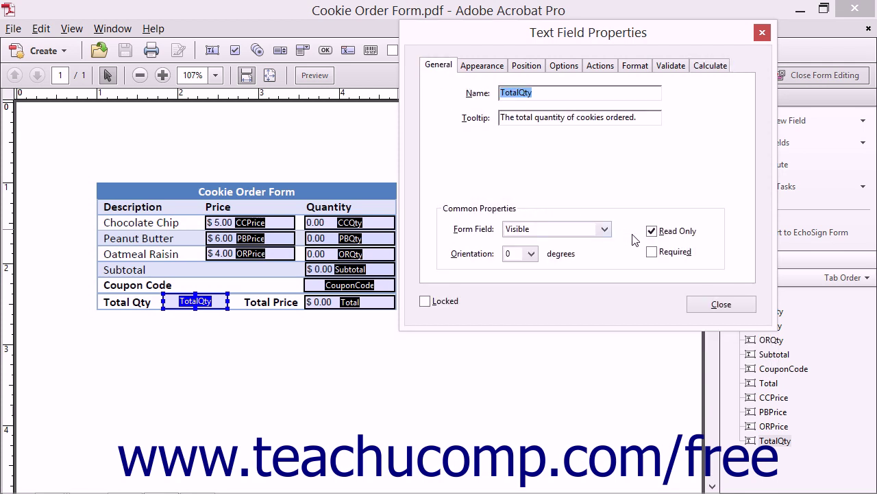
left_click(711, 66)
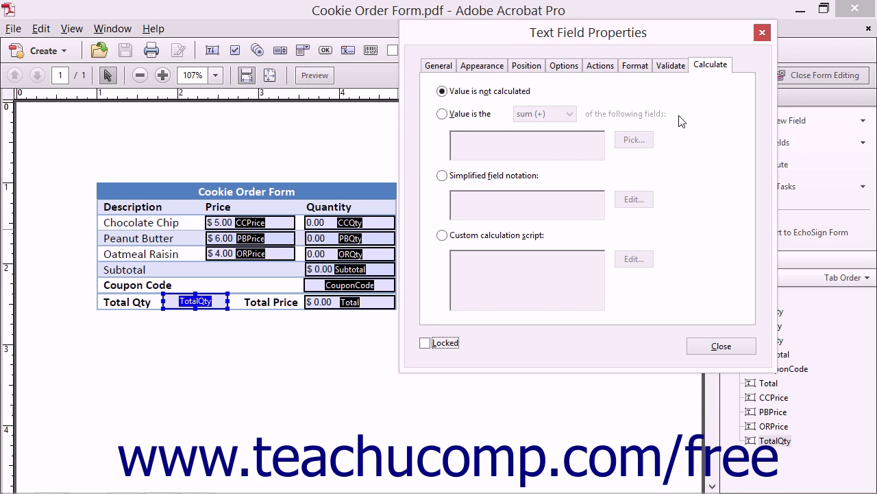
Set the TotalQty field to calculate its value as the sum (+) of other fields
left_click(443, 92)
left_click(442, 114)
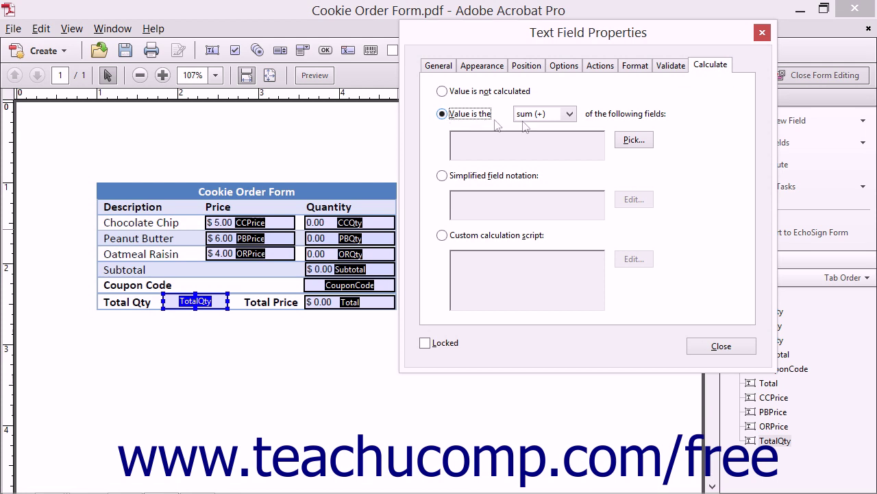
left_click(569, 114)
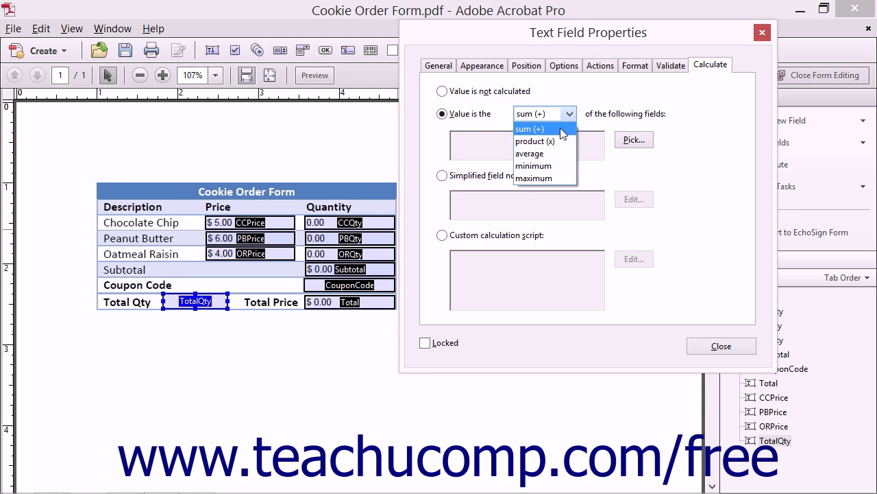
left_click(558, 129)
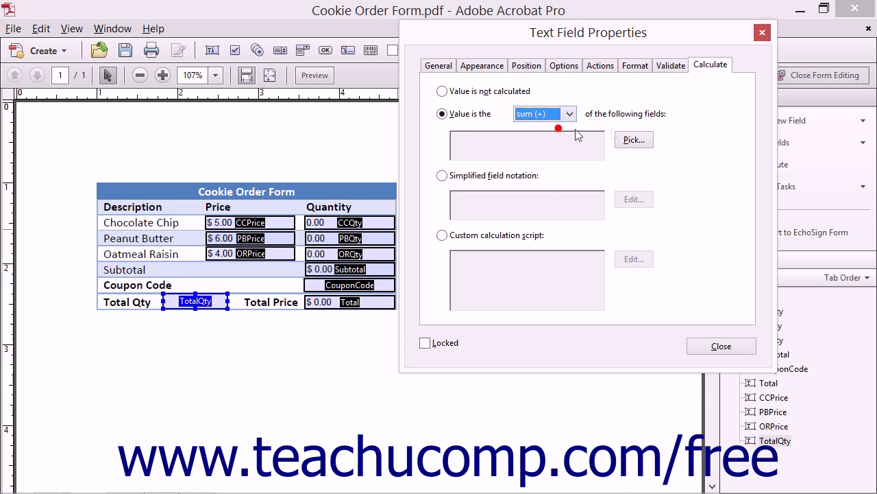
Choose CCQty, ORQty and PBQty as the fields summed in TotalQty and close its properties
left_click(631, 141)
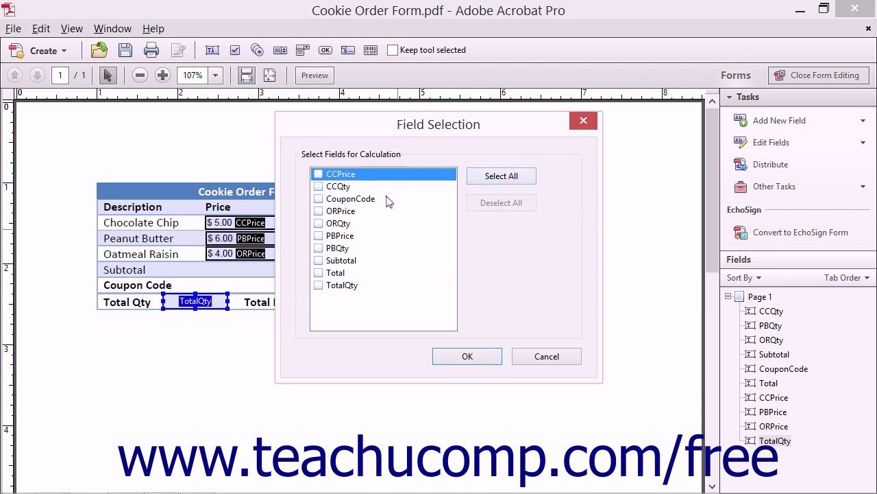
left_click(320, 188)
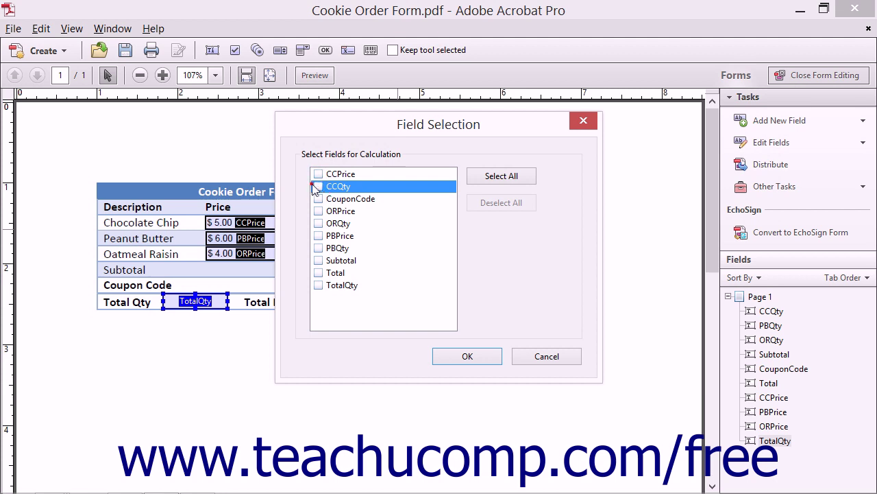
left_click(318, 186)
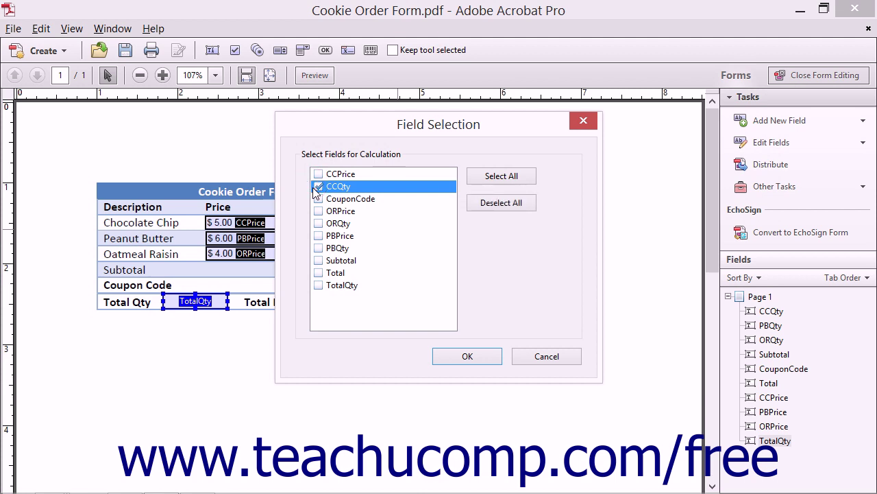
left_click(318, 224)
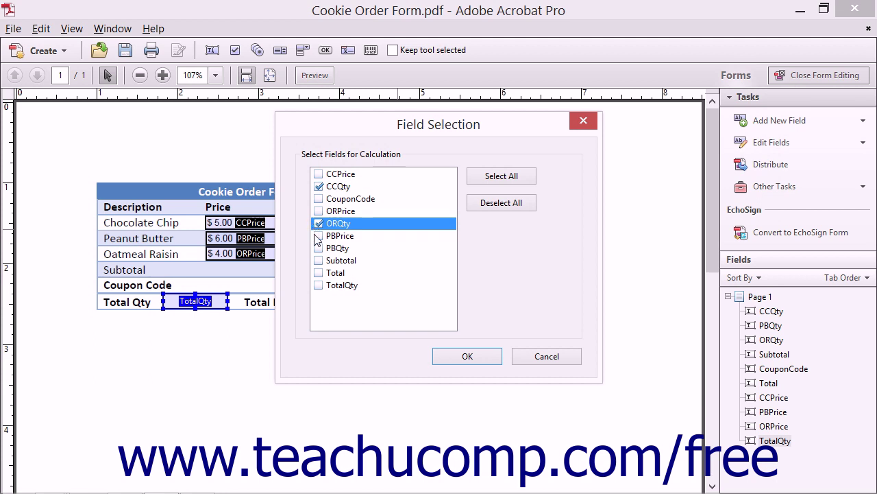
left_click(318, 249)
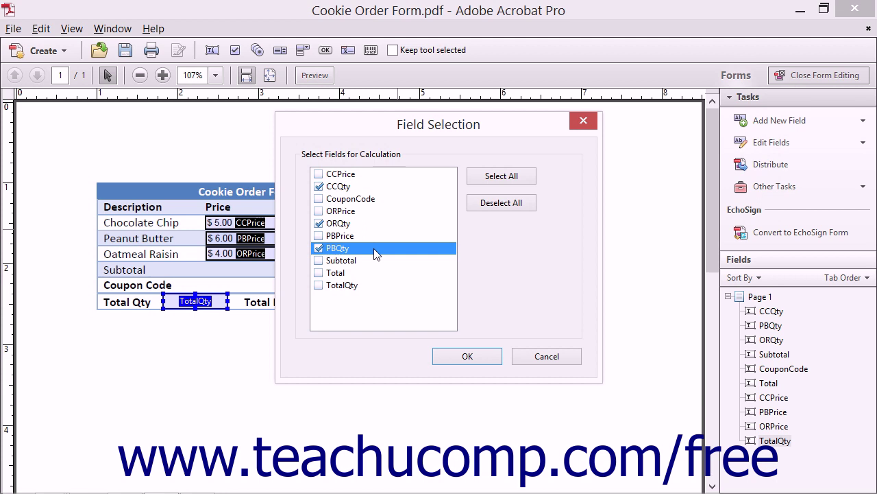
left_click(481, 356)
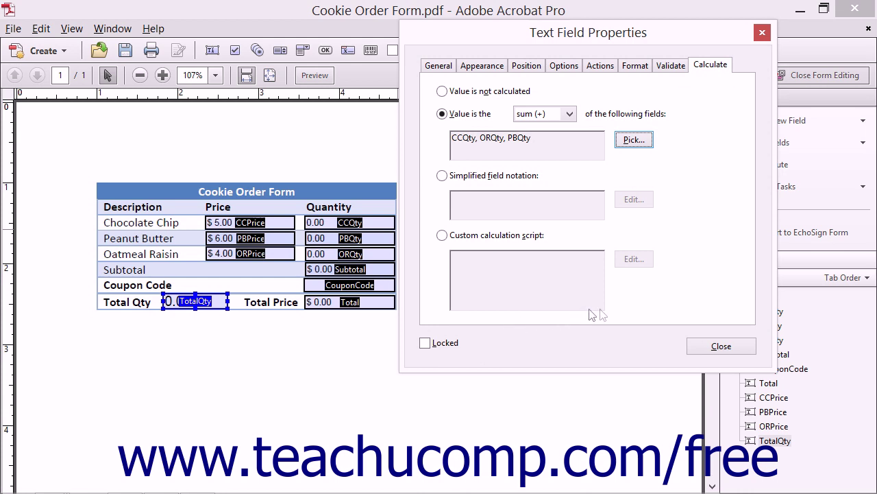
left_click(713, 344)
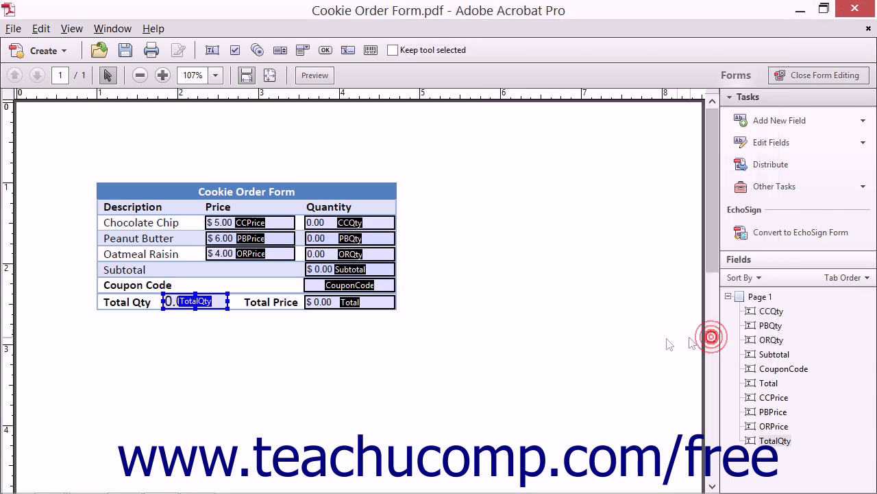
Open the Subtotal field's simplified field notation in the script editor and examine its formula
double_click(381, 274)
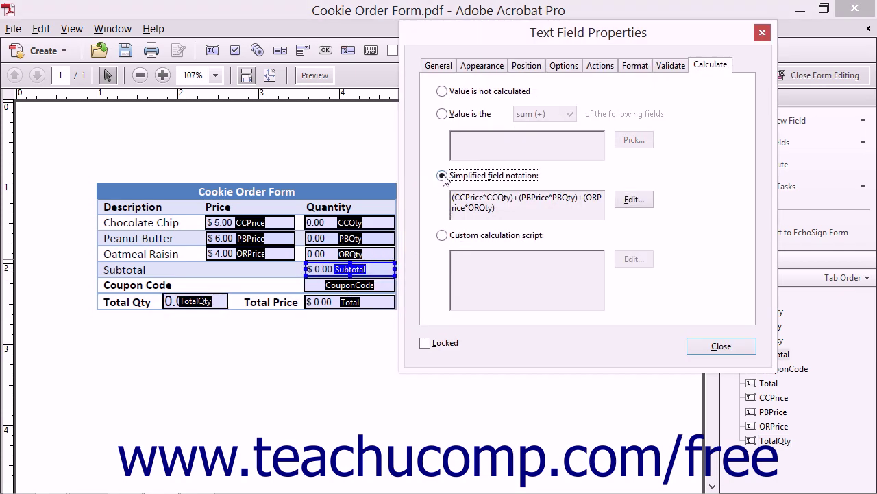
left_click(646, 204)
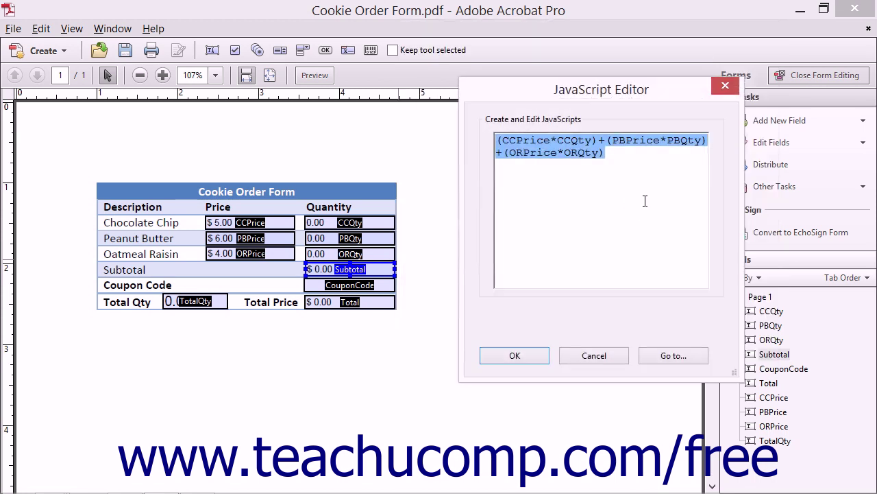
left_click(615, 151)
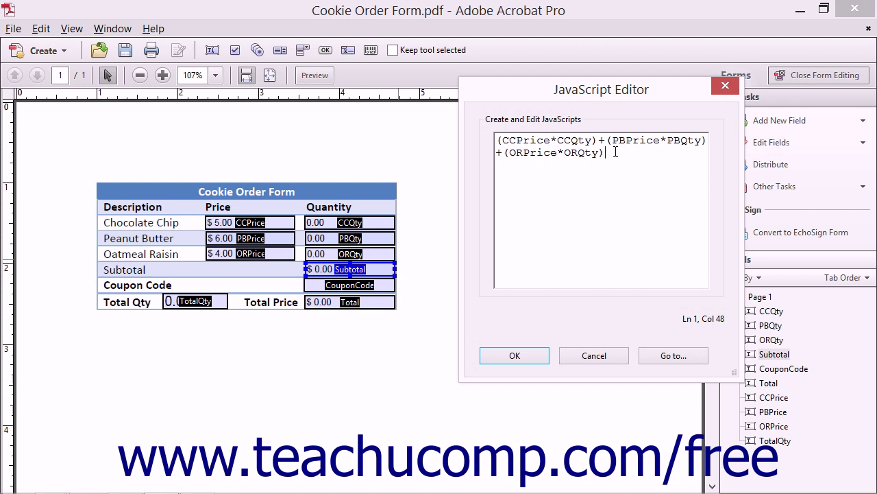
Try appending "+Text\ 1" to the Subtotal formula, remove that addition, and close the field's properties
type("+")
type("Text")
type("\\")
type(" 1")
key("BackSpace")
key("BackSpace")
key("BackSpace")
key("BackSpace")
key("BackSpace")
key("BackSpace")
key("BackSpace")
key("BackSpace")
left_click(537, 358)
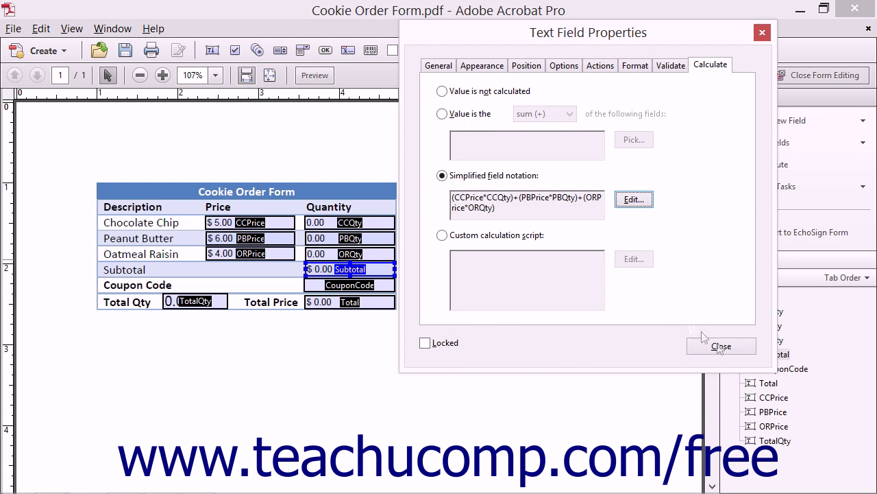
left_click(718, 345)
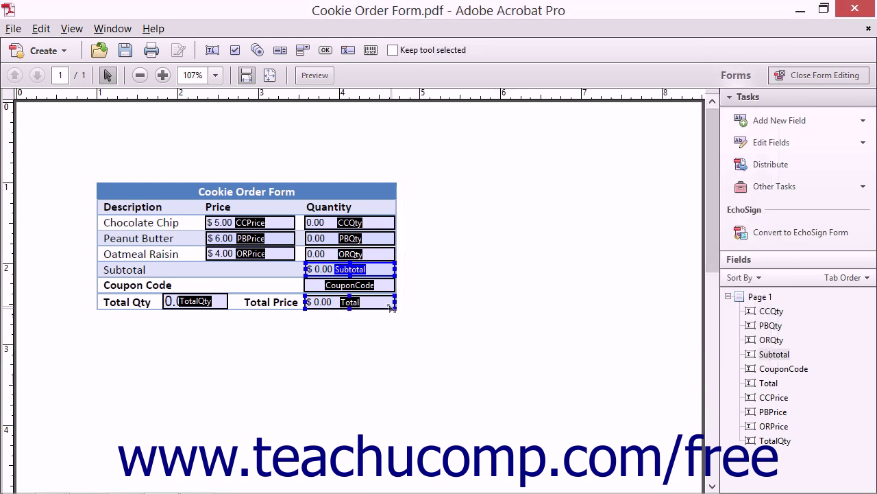
Examine the Total field's custom calculation script in the script editor, then close the field's properties
left_click(388, 308, "shift")
double_click(388, 308)
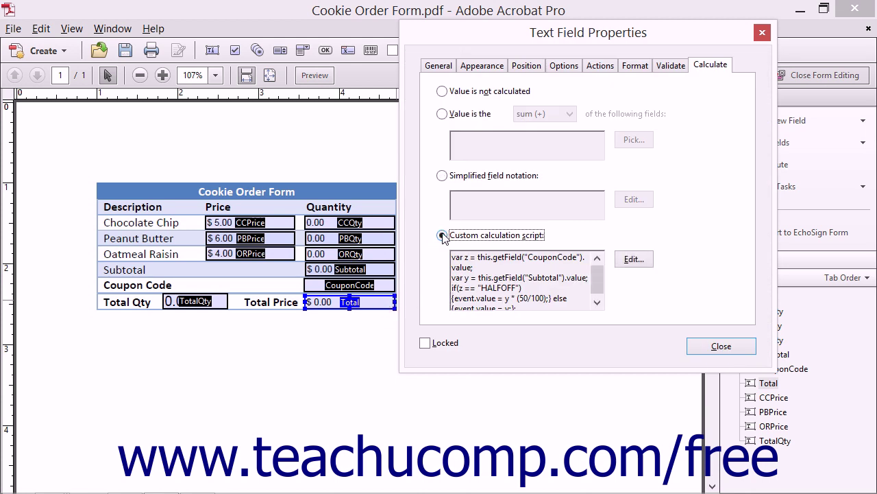
left_click(634, 261)
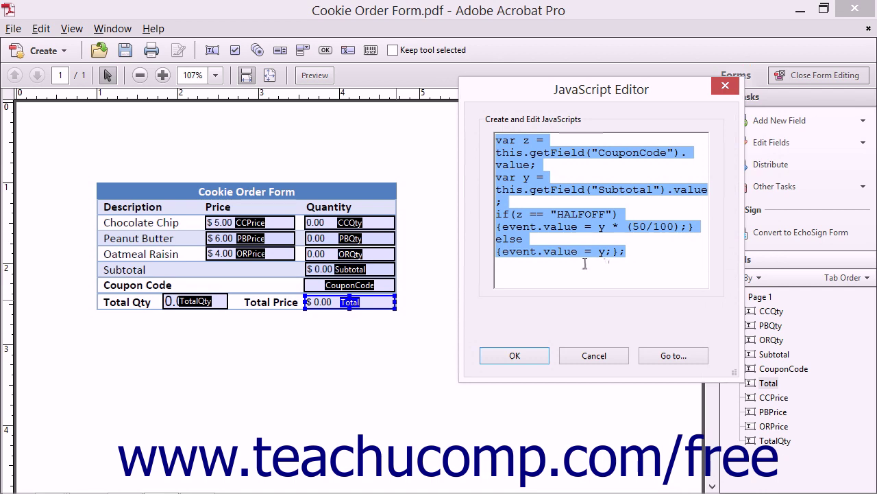
left_click(630, 252)
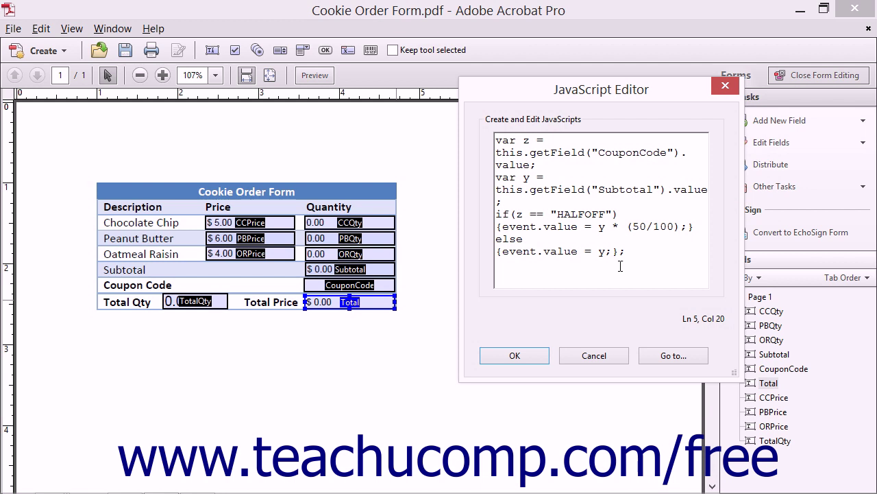
left_click(538, 358)
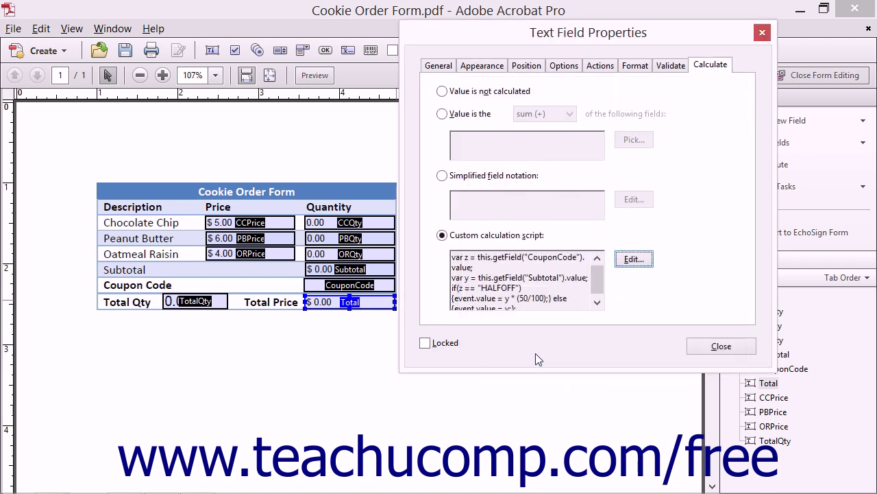
left_click(709, 344)
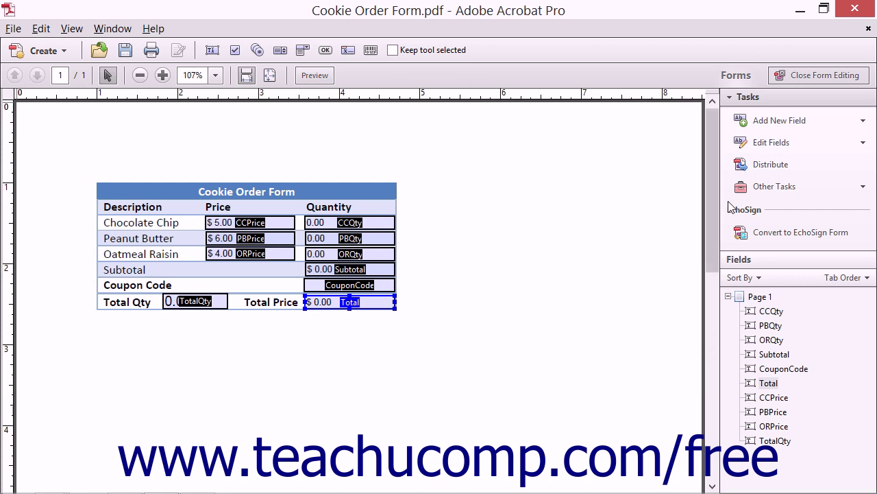
Move TotalQty to the first place in the form's field calculation order
left_click(779, 195)
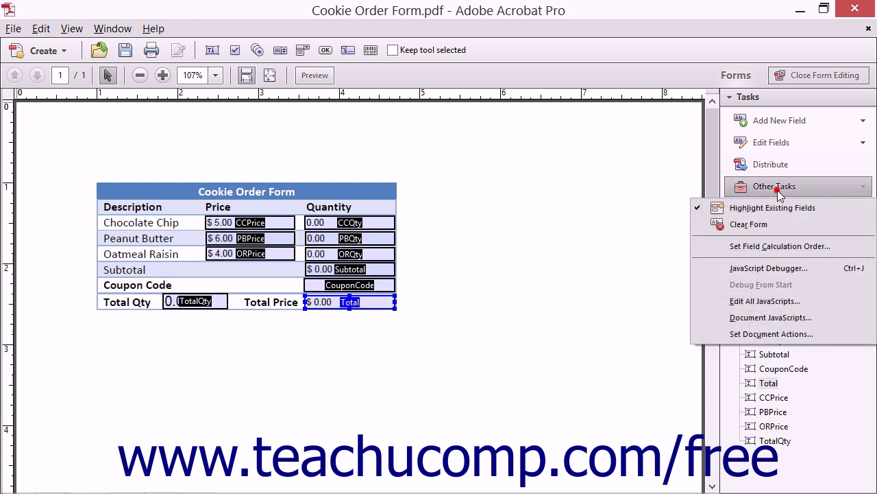
left_click(776, 248)
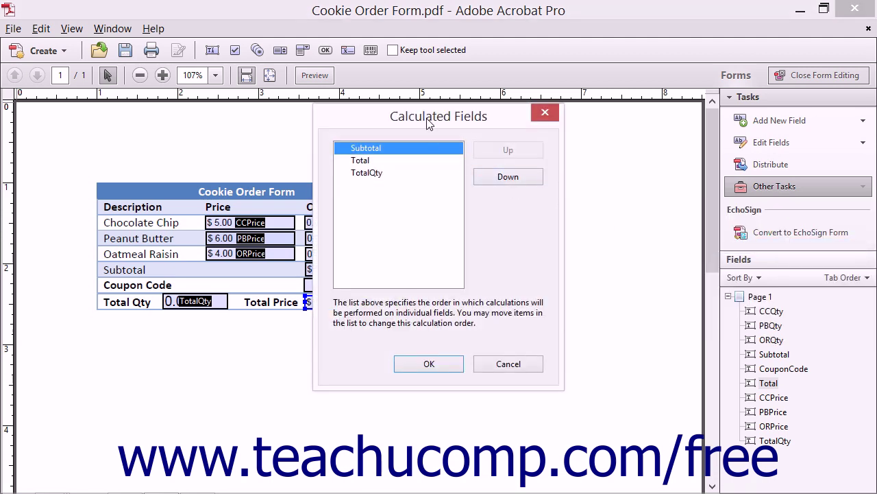
left_click(374, 173)
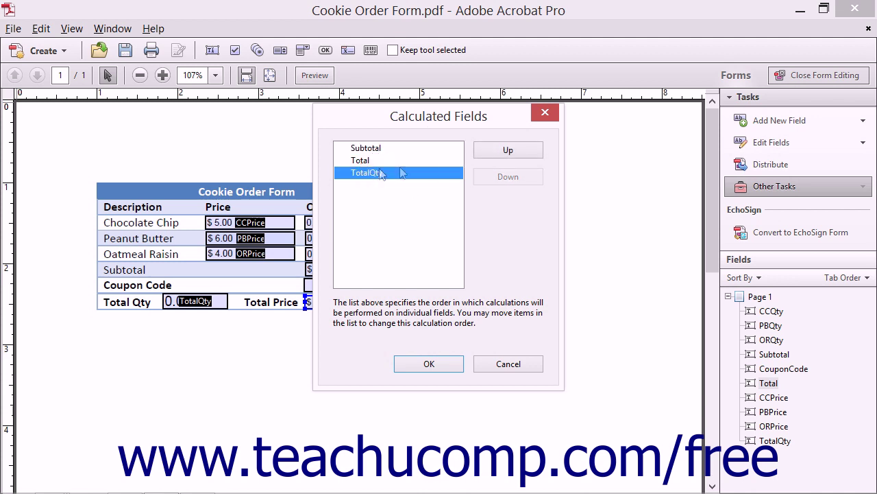
left_click(513, 156)
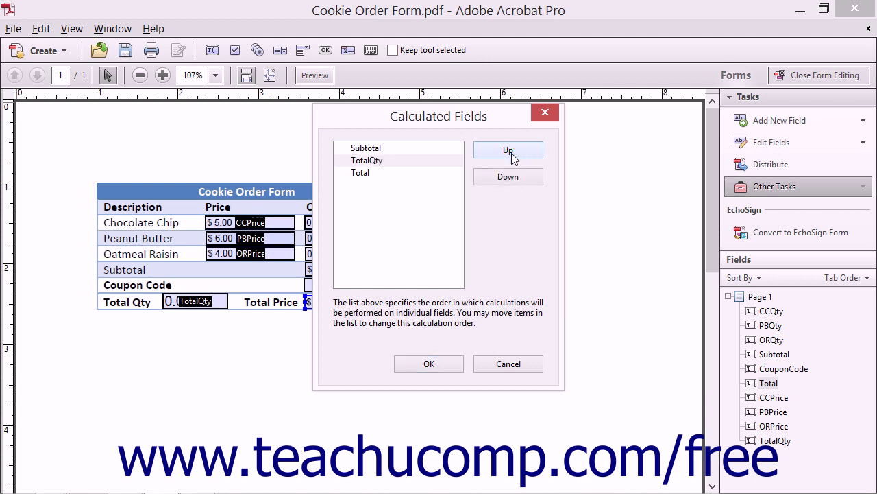
left_click(513, 156)
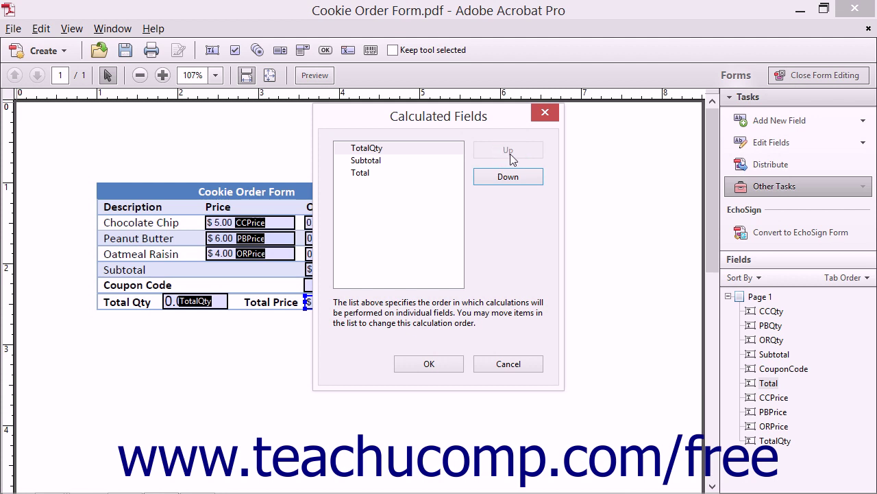